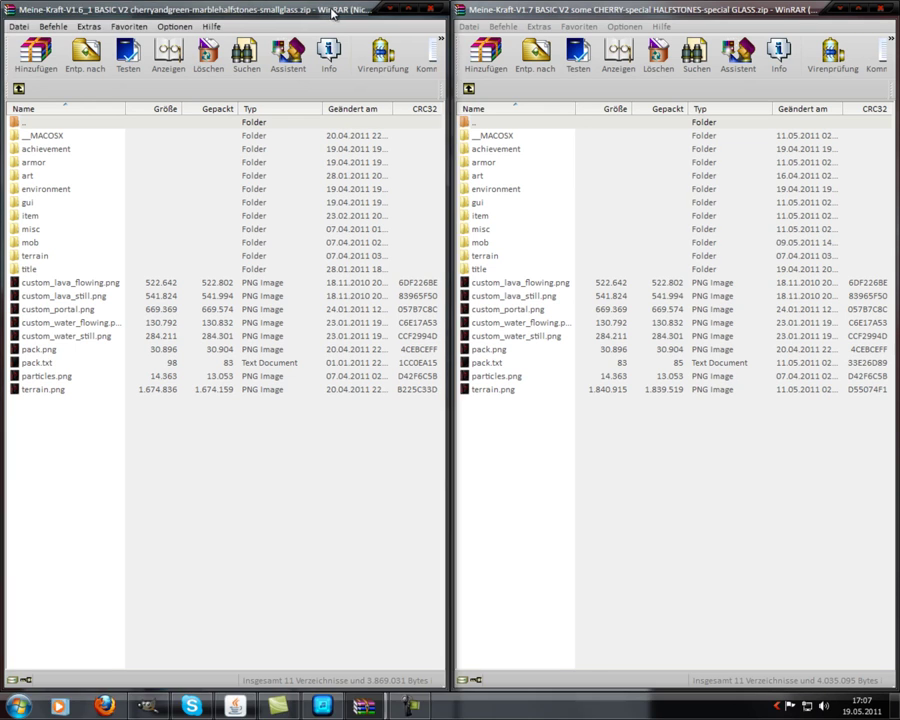
{"action": "left_click_drag", "start_coordinate": [333, 12], "coordinate": [0, 60]}
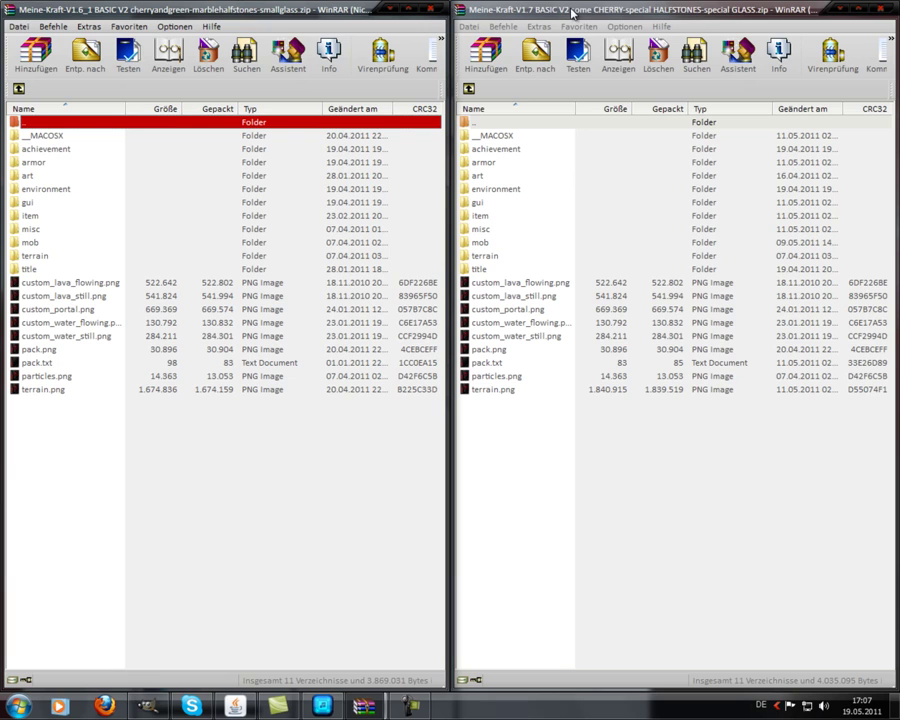
{"action": "left_click_drag", "start_coordinate": [573, 12], "coordinate": [897, 250]}
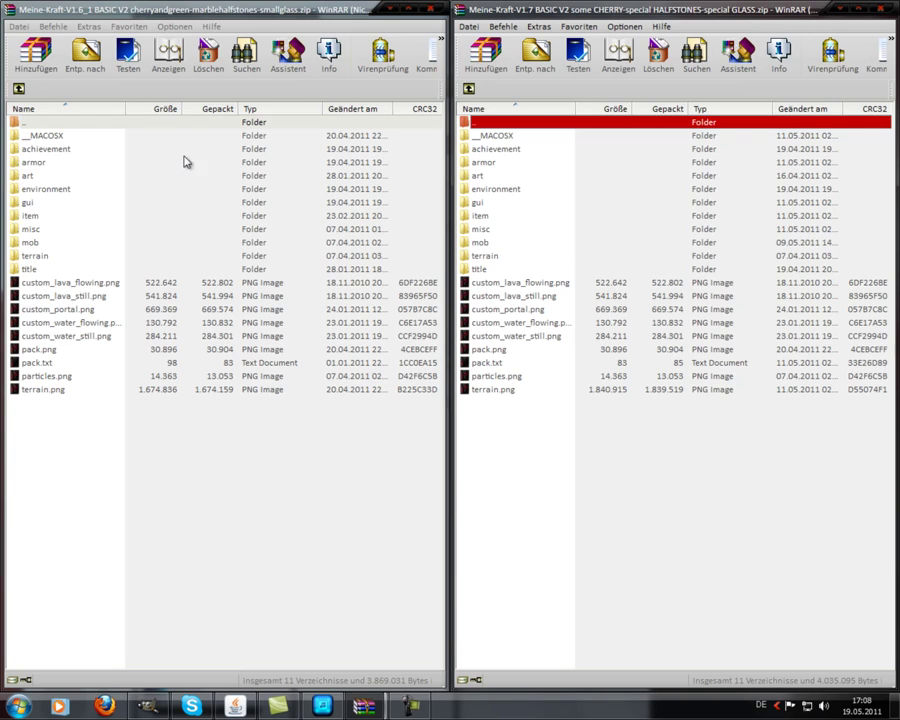
Open the armor folder in both the V1.6_1 and the V1.7 texture pack archives.
{"action": "double_click", "coordinate": [26, 176]}
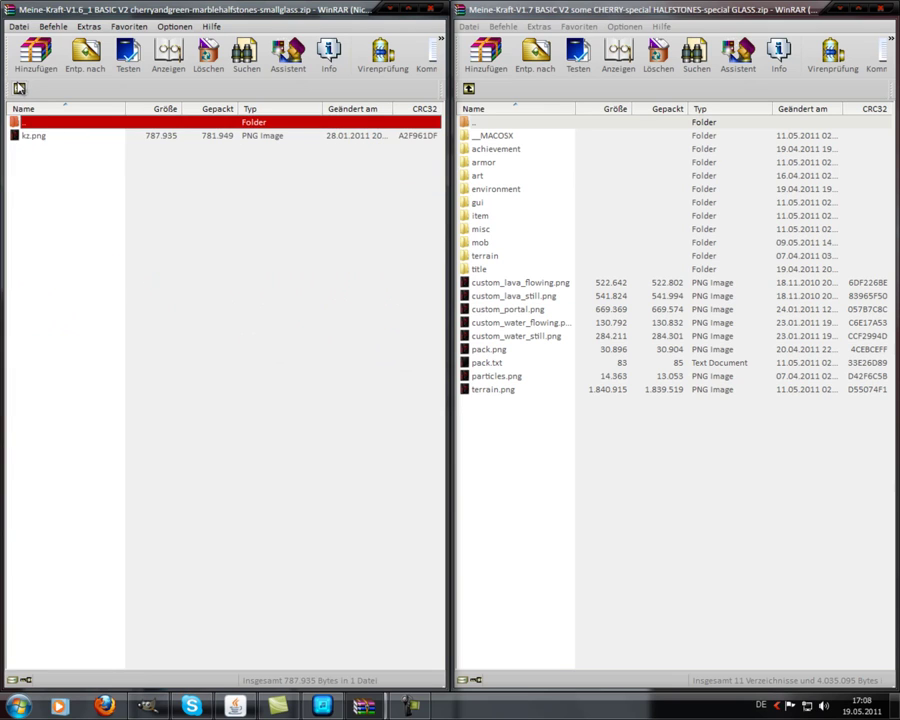
{"action": "left_click", "coordinate": [18, 88]}
{"action": "double_click", "coordinate": [34, 163]}
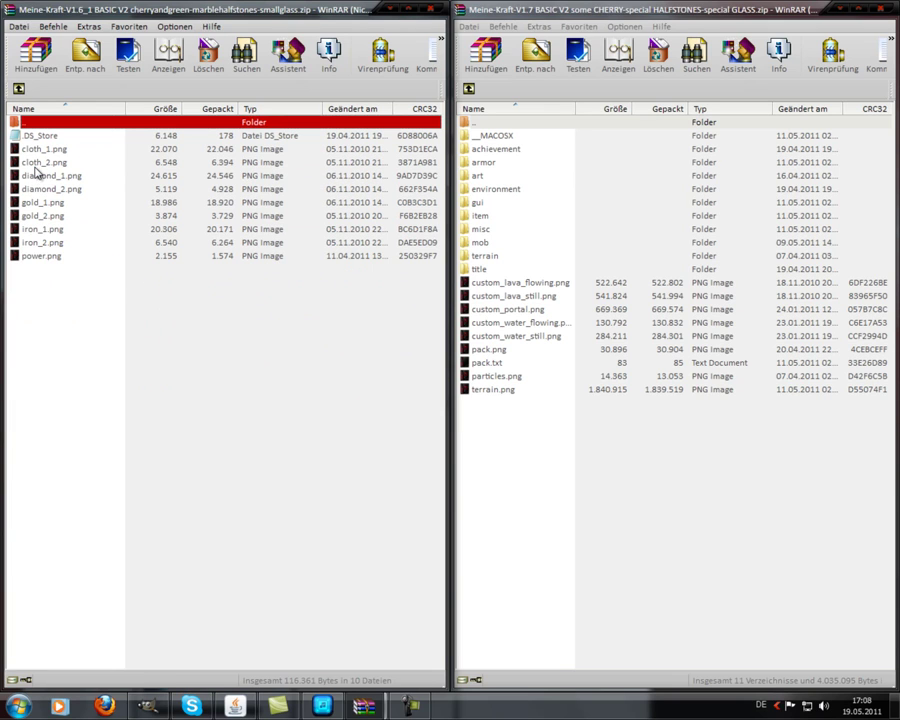
{"action": "double_click", "coordinate": [489, 164]}
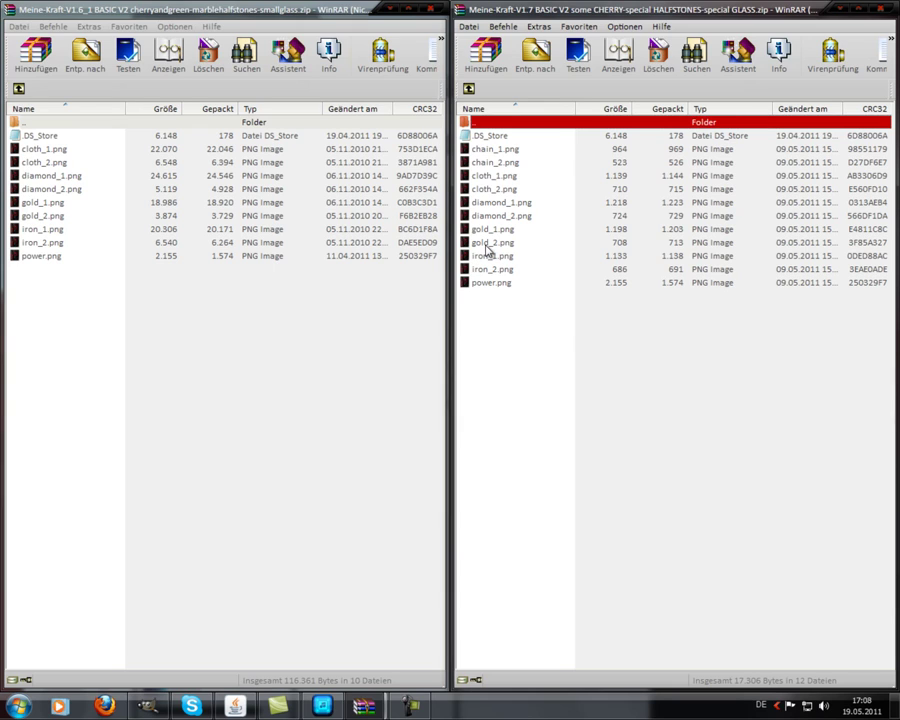
View iron_2.png from the V1.6_1 armor folder, keeping the current Windows colour scheme and suppressing that performance message permanently.
{"action": "double_click", "coordinate": [36, 243]}
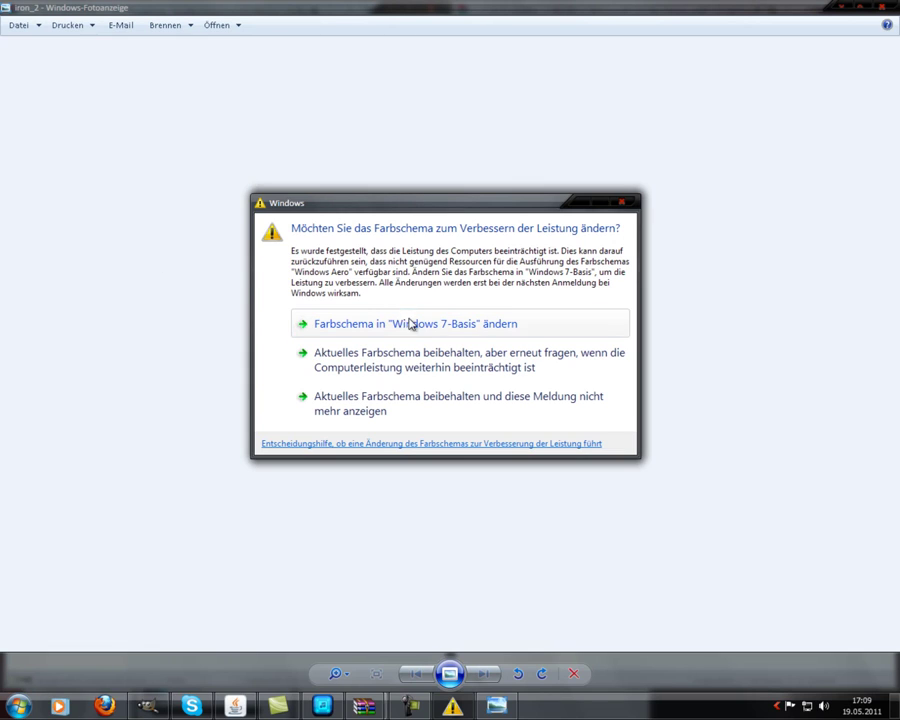
{"action": "left_click", "coordinate": [533, 408]}
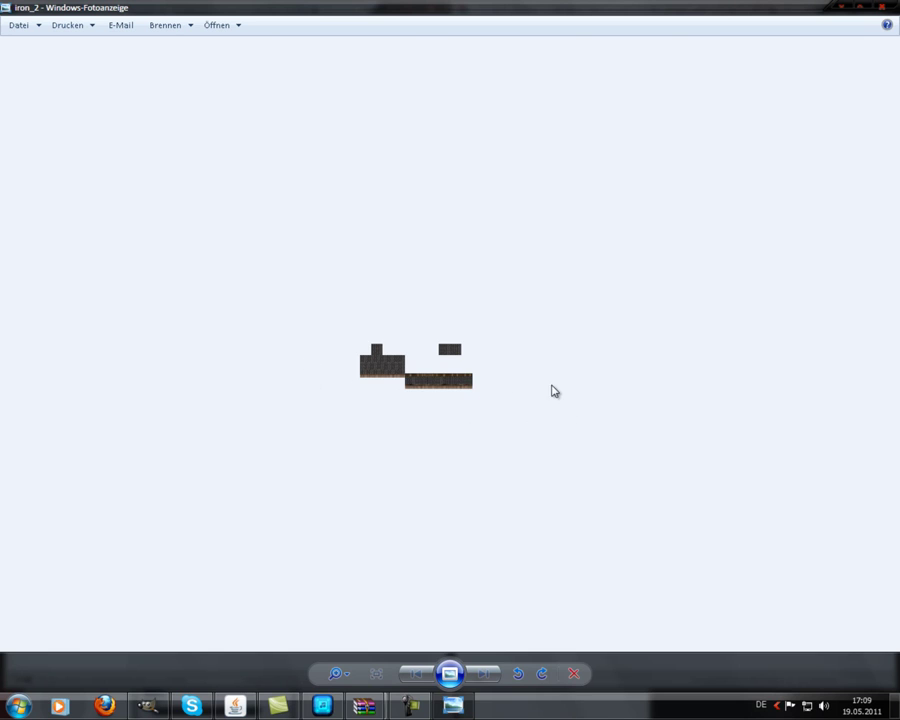
{"action": "left_click", "coordinate": [883, 8]}
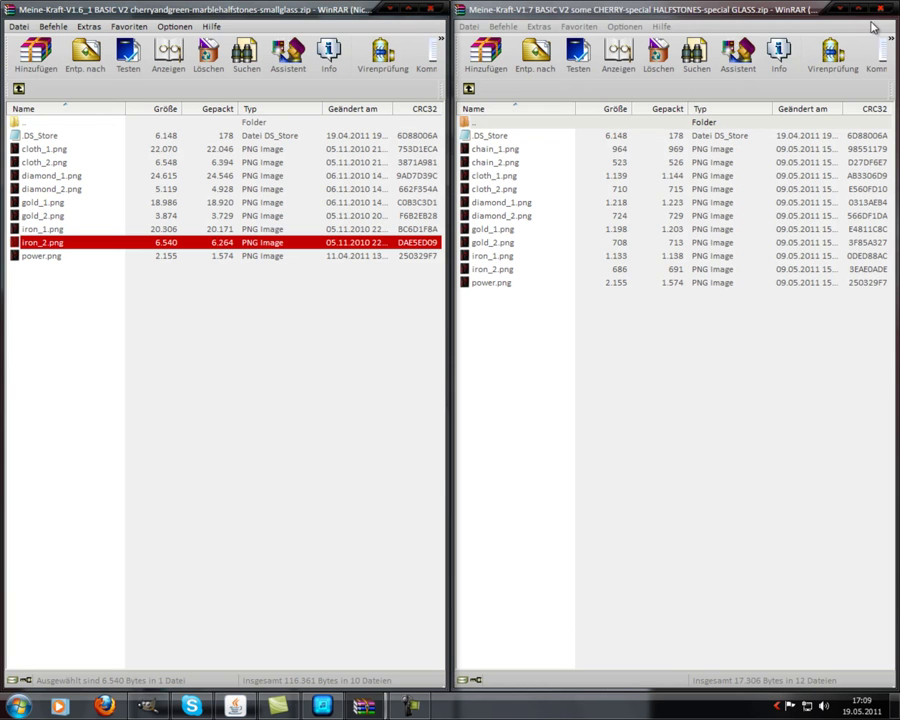
Compare the gold_1.png armor texture of the V1.6_1 archive with the one in the V1.7 archive.
{"action": "double_click", "coordinate": [45, 202]}
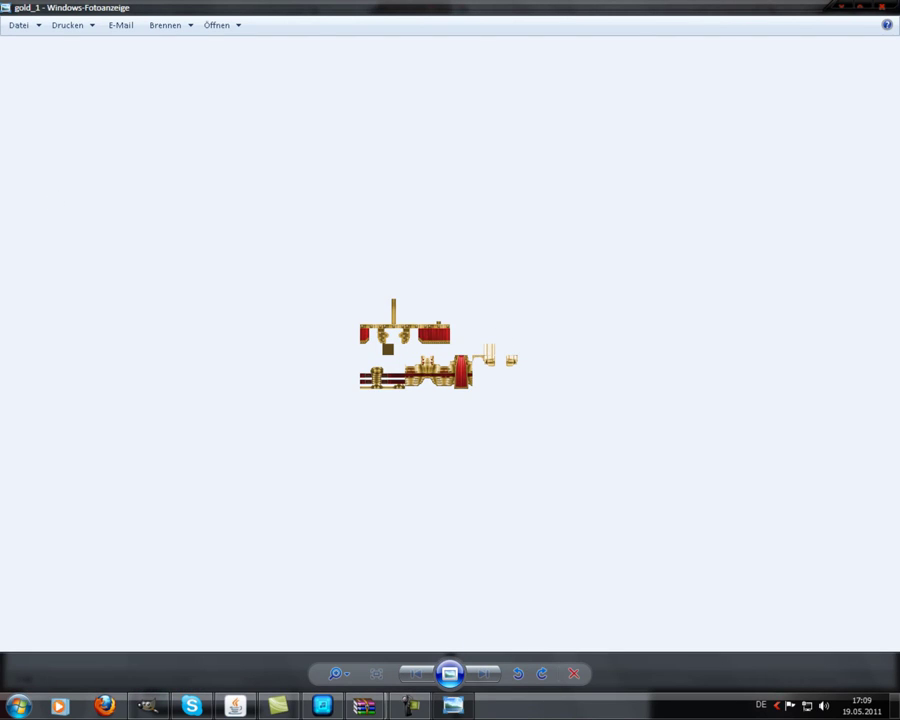
{"action": "left_click", "coordinate": [883, 10]}
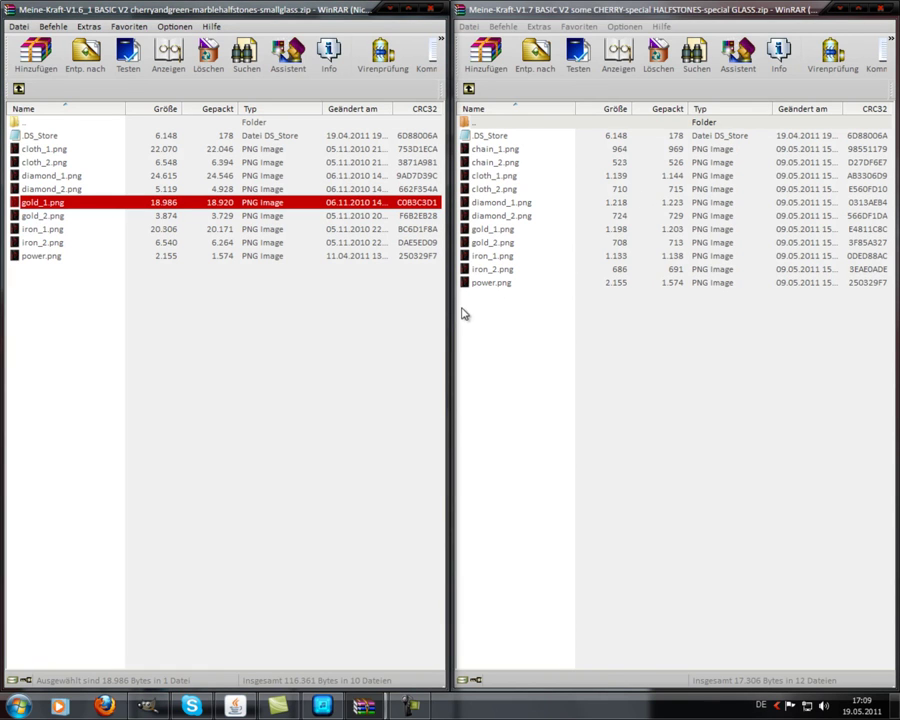
{"action": "left_click", "coordinate": [514, 222]}
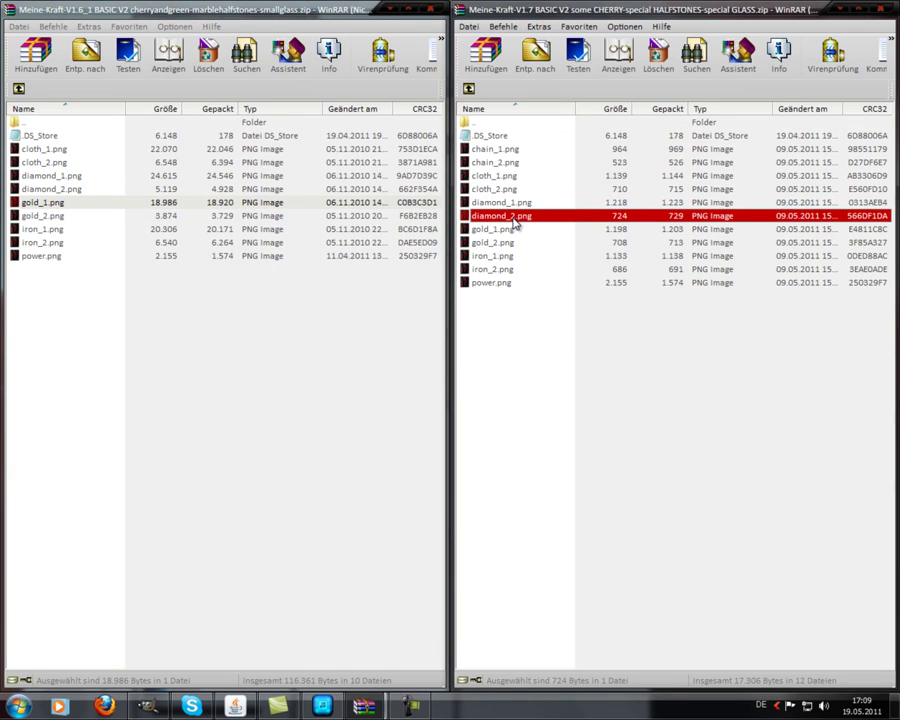
{"action": "double_click", "coordinate": [505, 229]}
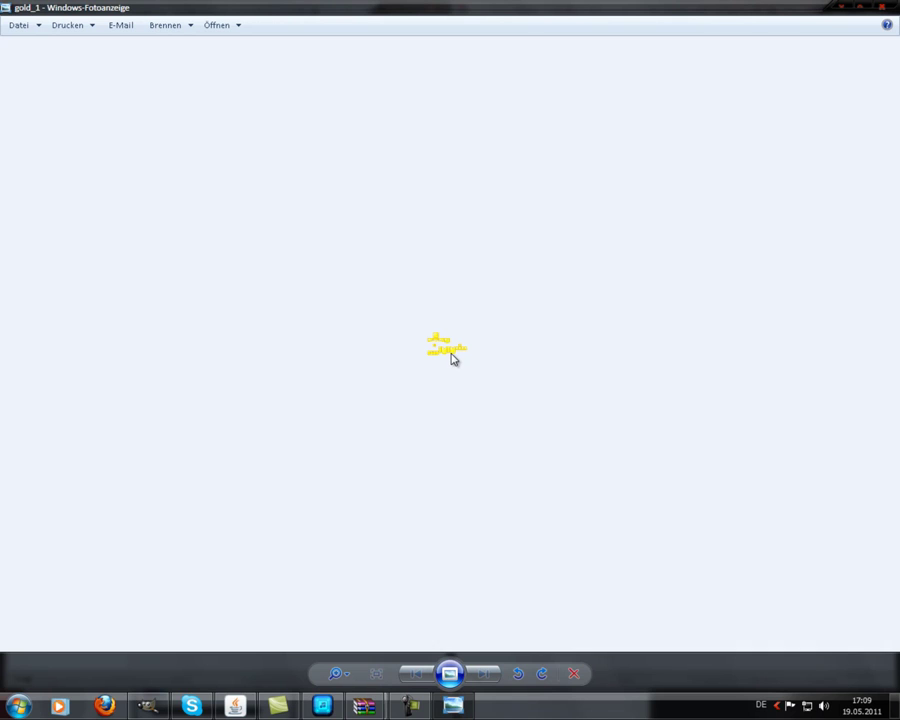
{"action": "left_click", "coordinate": [888, 6]}
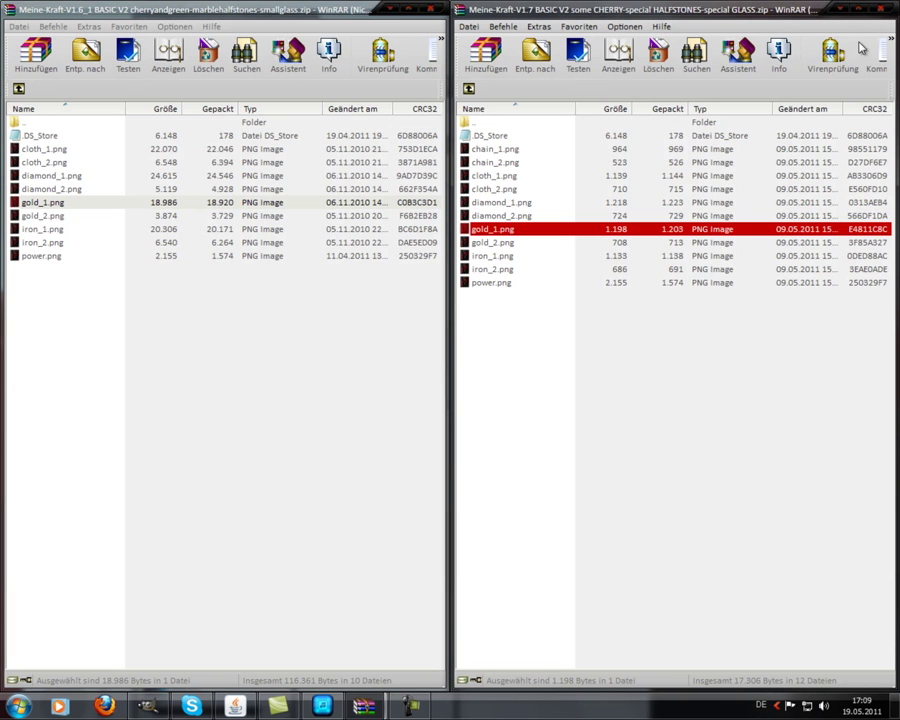
Select all armor PNG files from cloth_1.png to power.png in the V1.6_1 archive, and return both archives to their root.
{"action": "left_click_drag", "start_coordinate": [44, 297], "coordinate": [94, 147]}
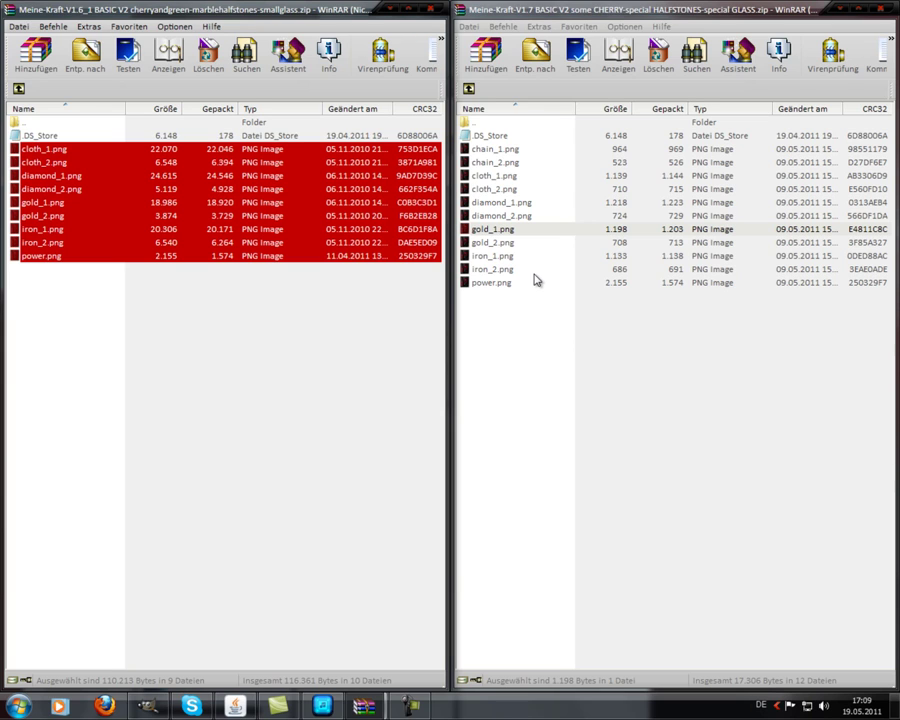
{"action": "left_click", "coordinate": [468, 93]}
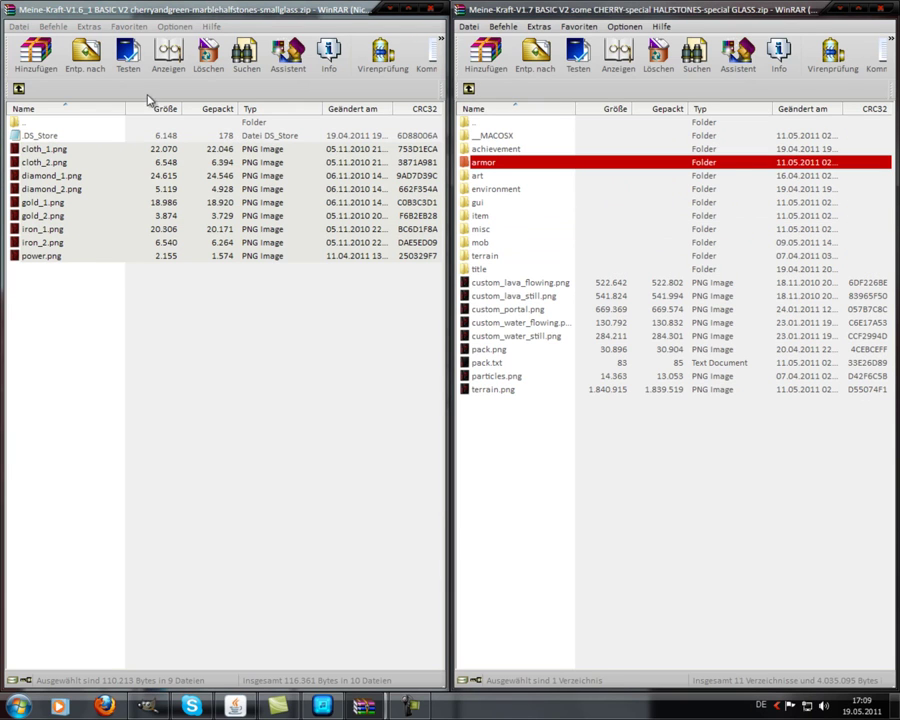
{"action": "left_click", "coordinate": [18, 90]}
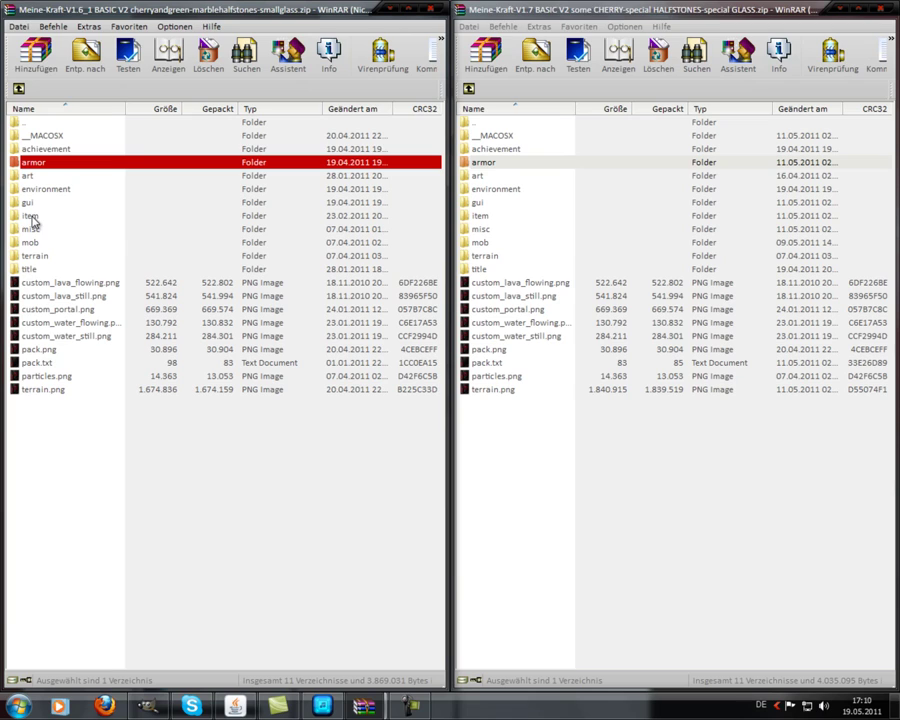
Compare the item folders of both archives, selecting items.png in the V1.6_1 one, and return both to the root.
{"action": "left_click", "coordinate": [588, 15]}
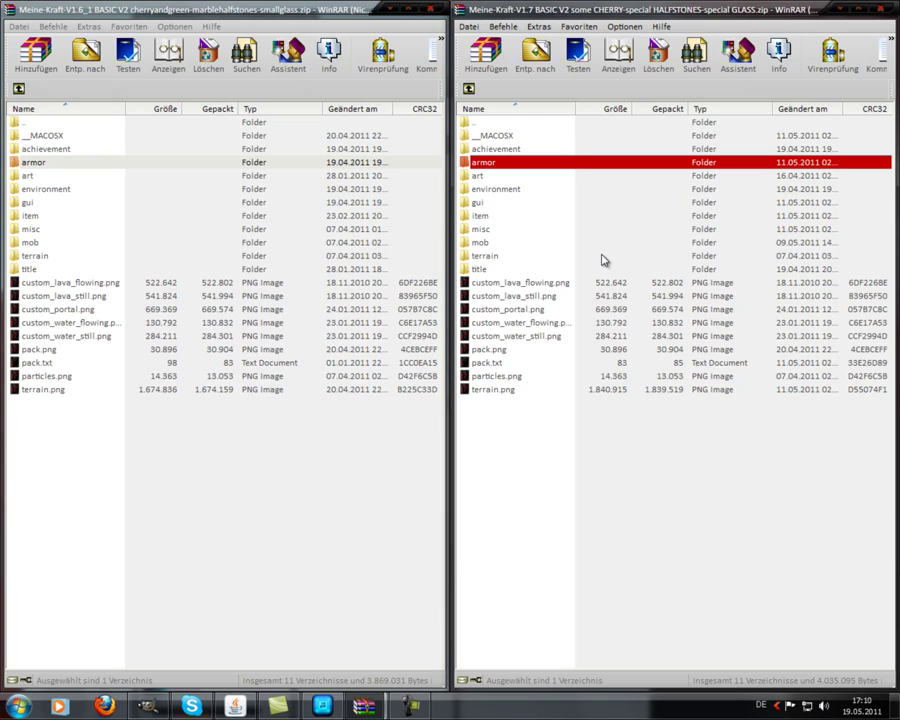
{"action": "double_click", "coordinate": [480, 215]}
{"action": "double_click", "coordinate": [31, 216]}
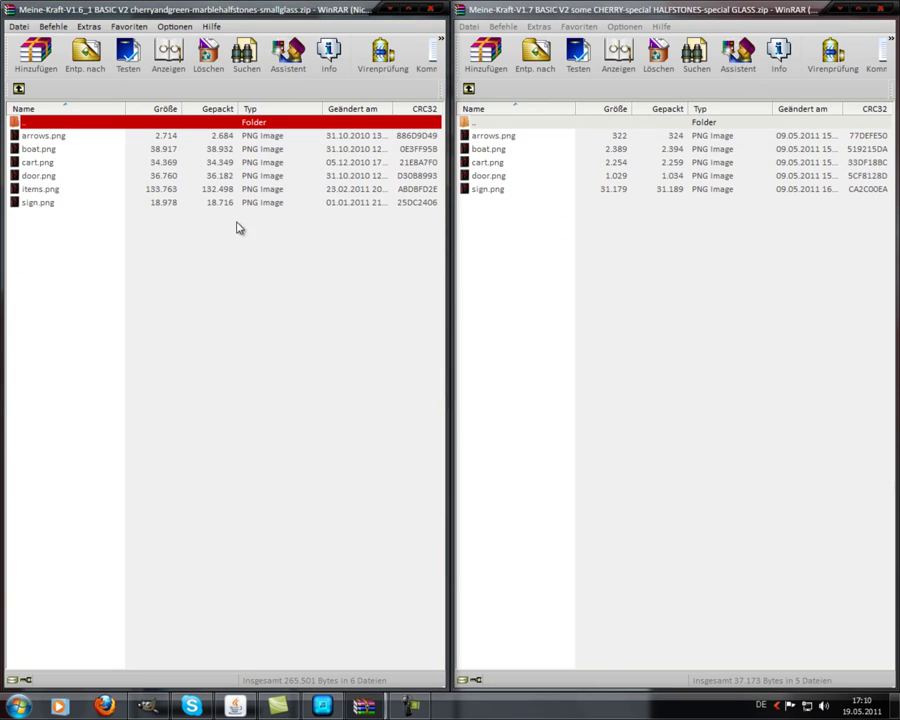
{"action": "left_click", "coordinate": [38, 189]}
{"action": "left_click_drag", "start_coordinate": [38, 189], "coordinate": [37, 139]}
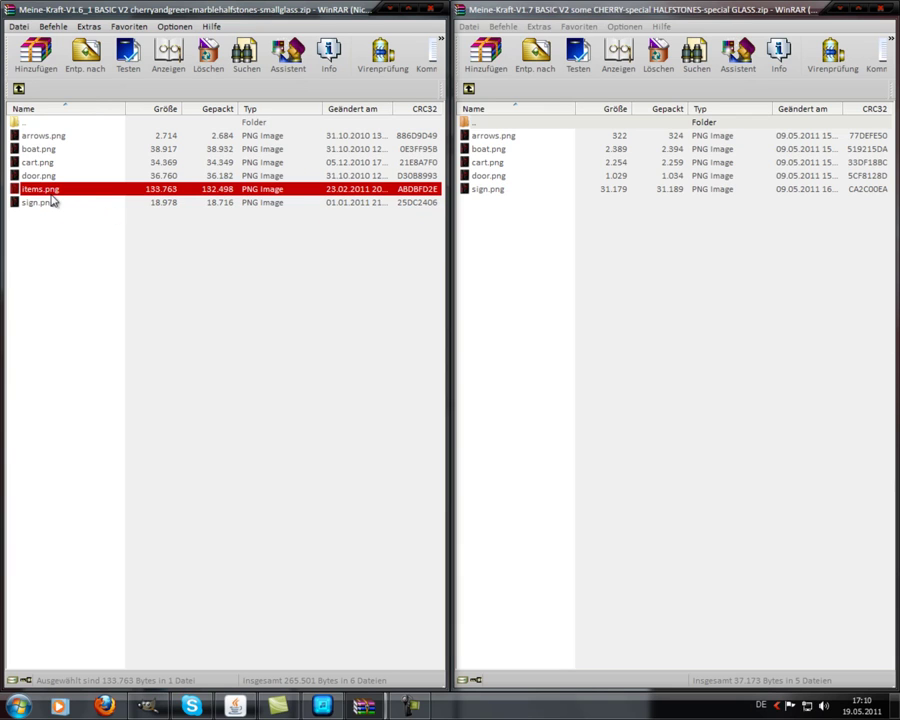
{"action": "left_click", "coordinate": [18, 88]}
{"action": "double_click", "coordinate": [472, 122]}
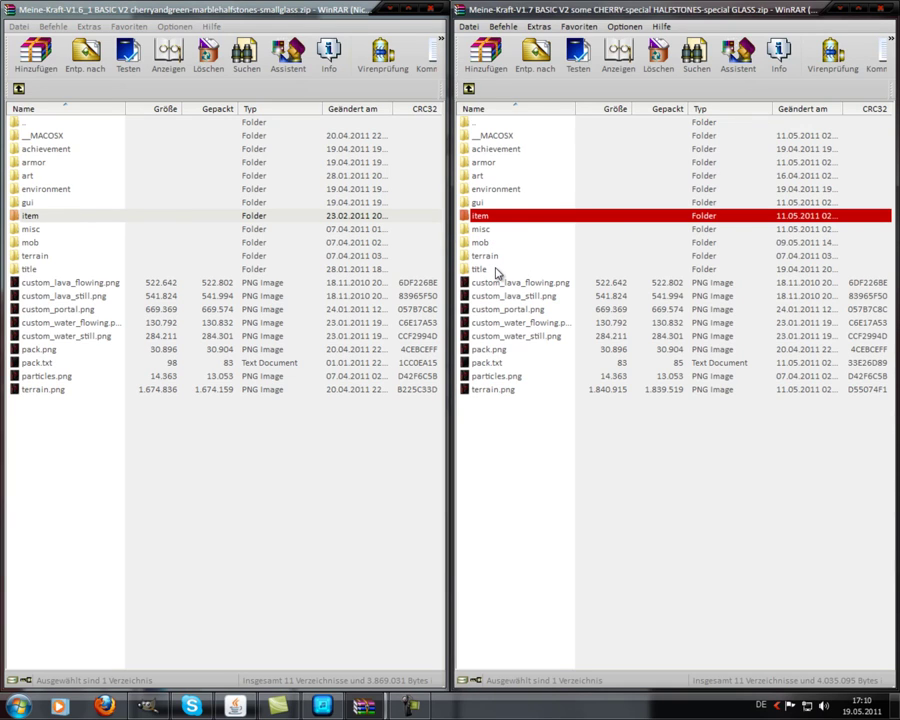
Compare items.png from the gui folders of both archives side by side in the photo viewer.
{"action": "double_click", "coordinate": [31, 213]}
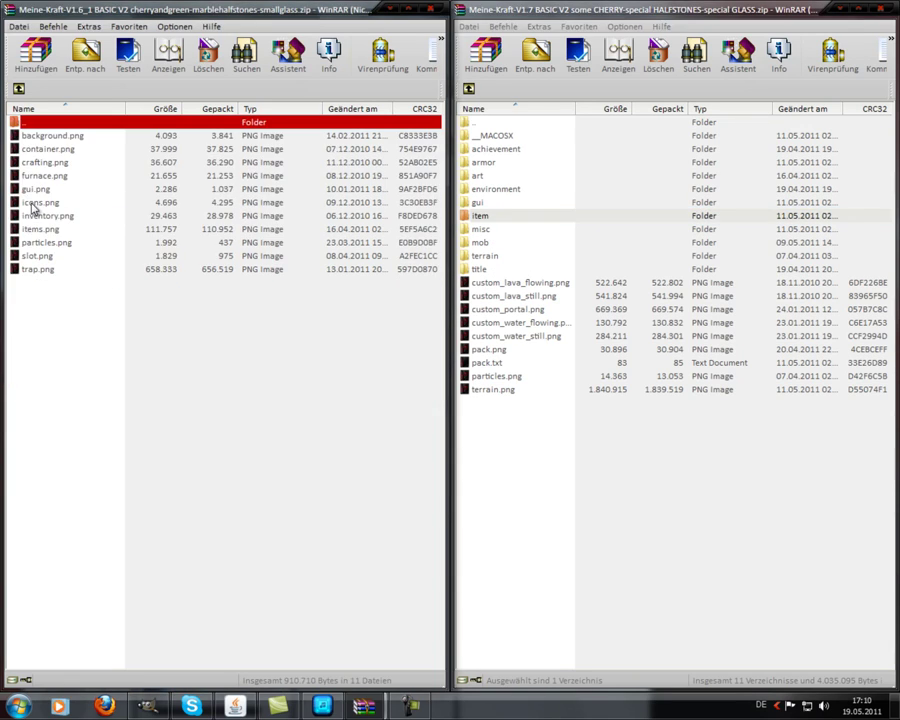
{"action": "double_click", "coordinate": [483, 214]}
{"action": "left_click", "coordinate": [43, 232]}
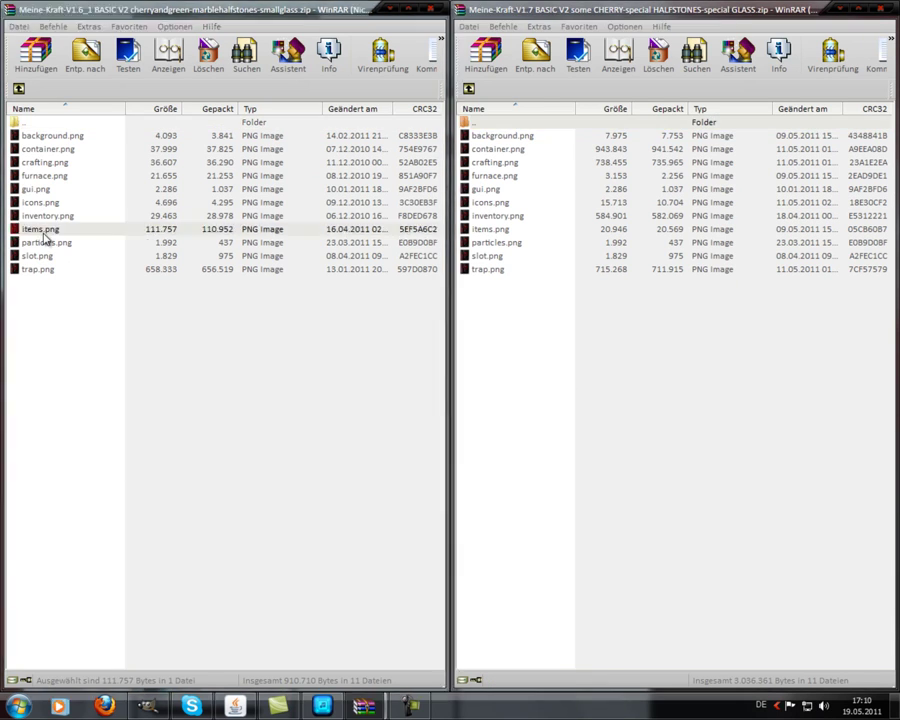
{"action": "double_click", "coordinate": [43, 232]}
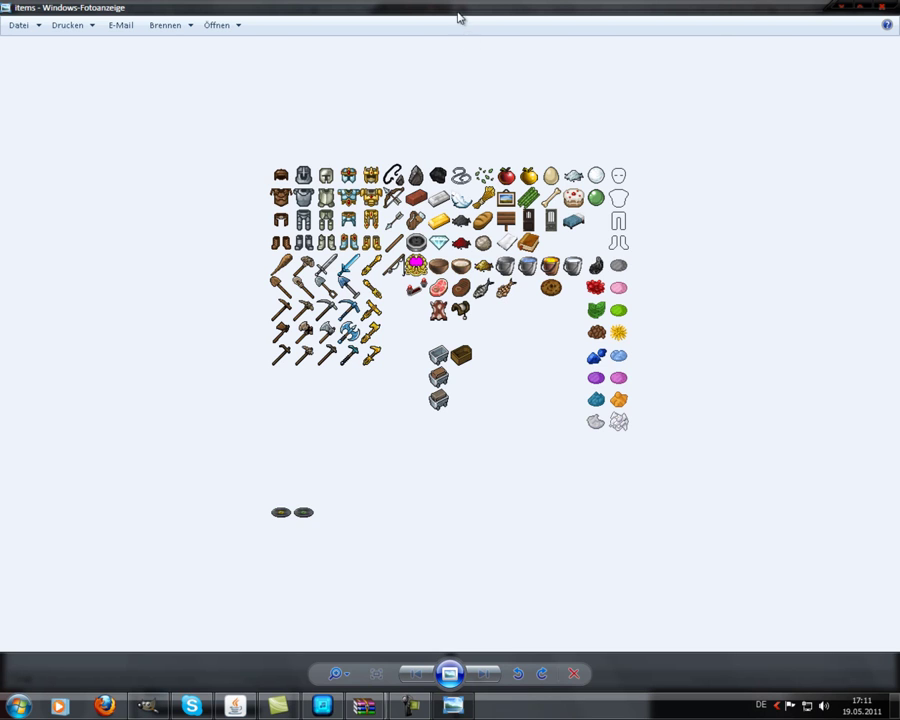
{"action": "double_click", "coordinate": [496, 10]}
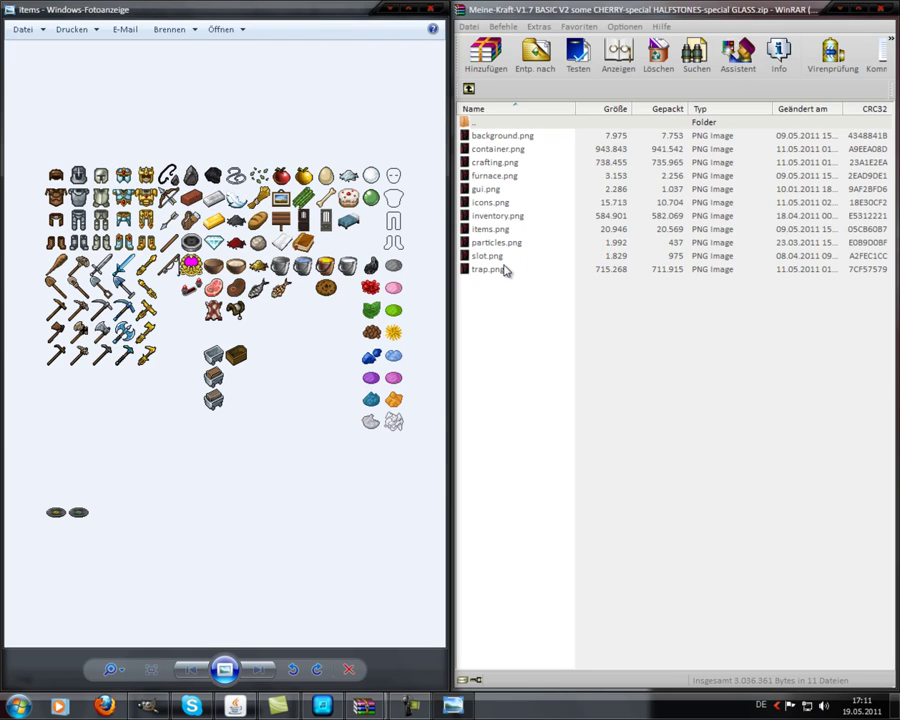
{"action": "double_click", "coordinate": [494, 232]}
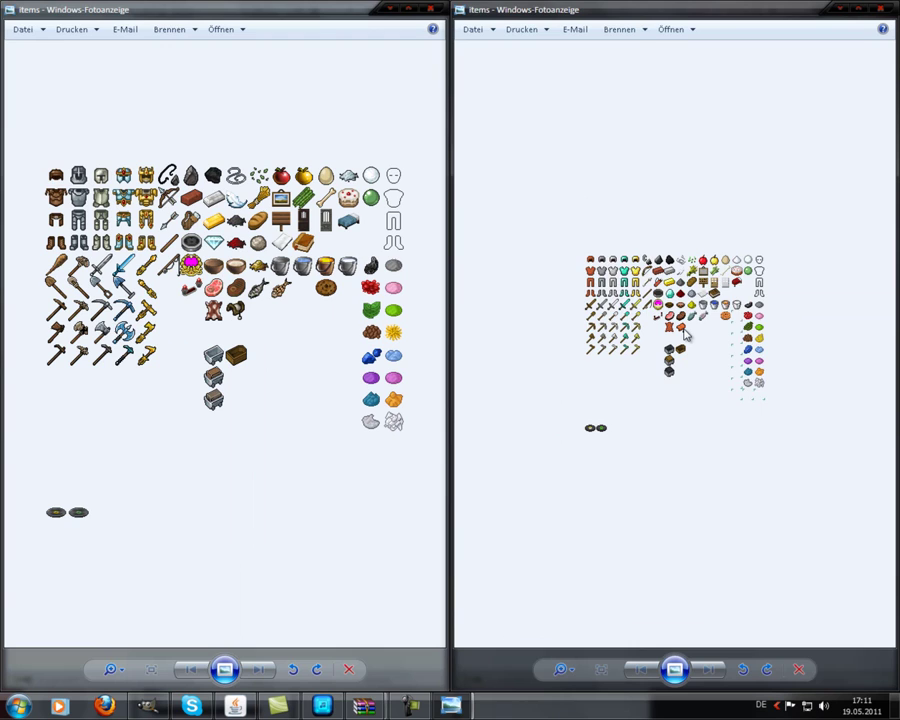
{"action": "scroll", "coordinate": [686, 335], "scroll_direction": "up", "scroll_amount": 5}
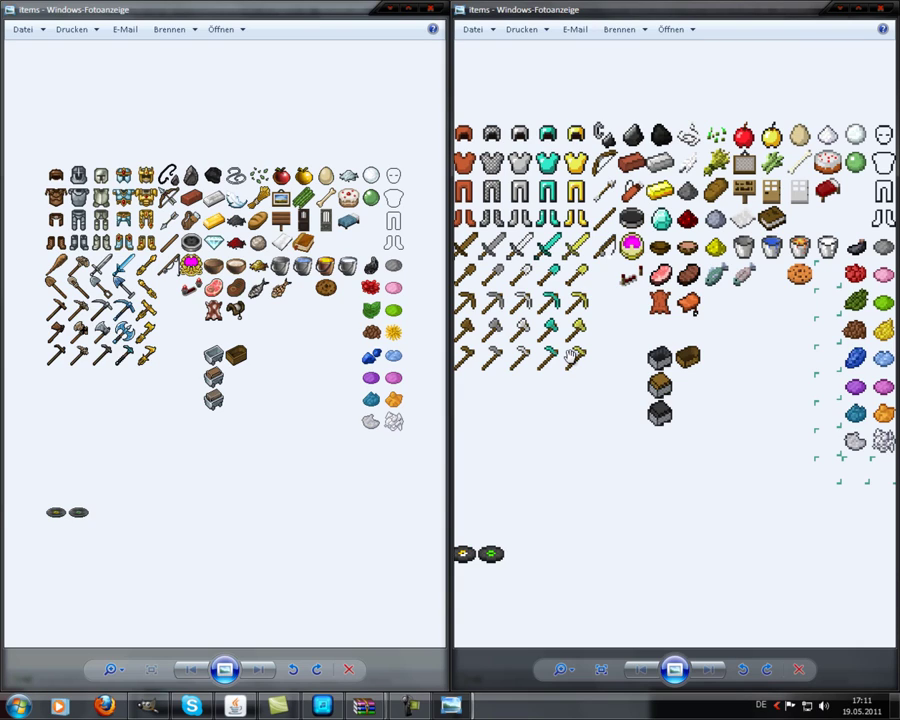
{"action": "left_click", "coordinate": [881, 10]}
{"action": "left_click", "coordinate": [432, 14]}
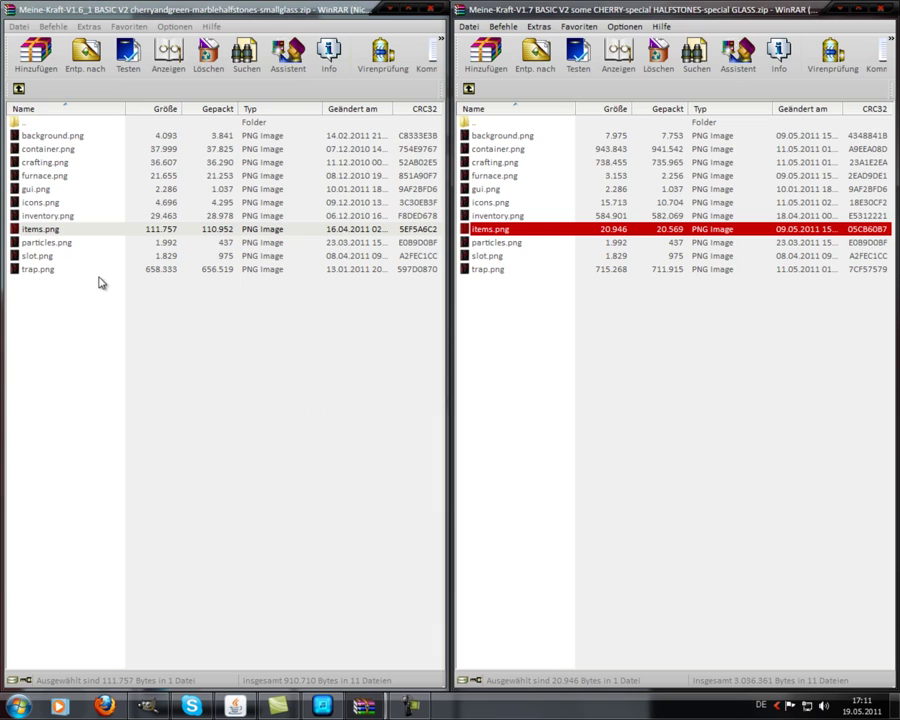
Return both archives from the gui folder to the root and check the armor folder of the V1.7 archive.
{"action": "left_click", "coordinate": [28, 229]}
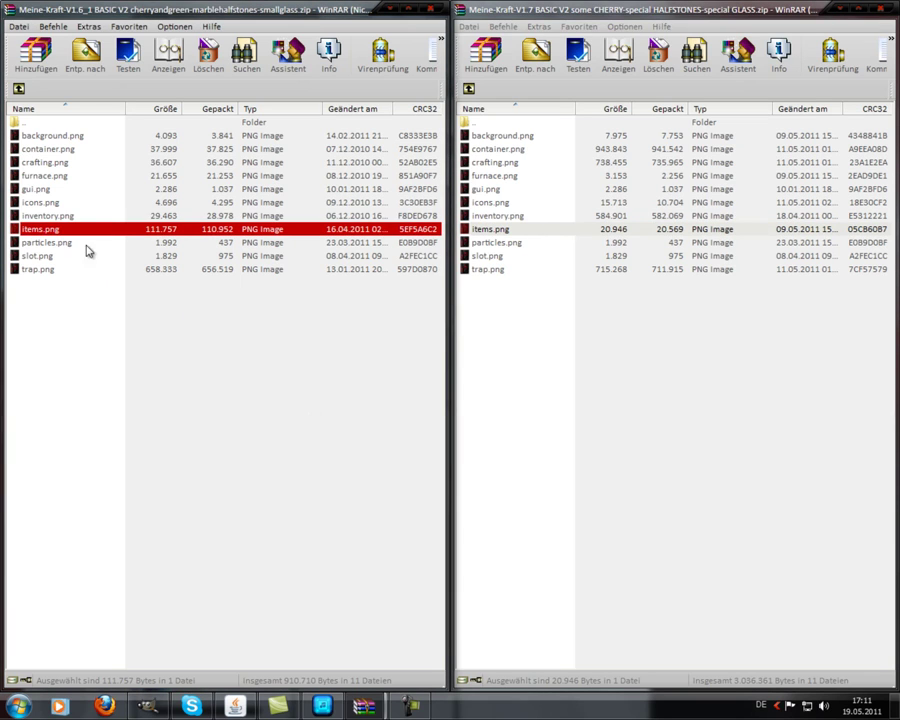
{"action": "double_click", "coordinate": [24, 122]}
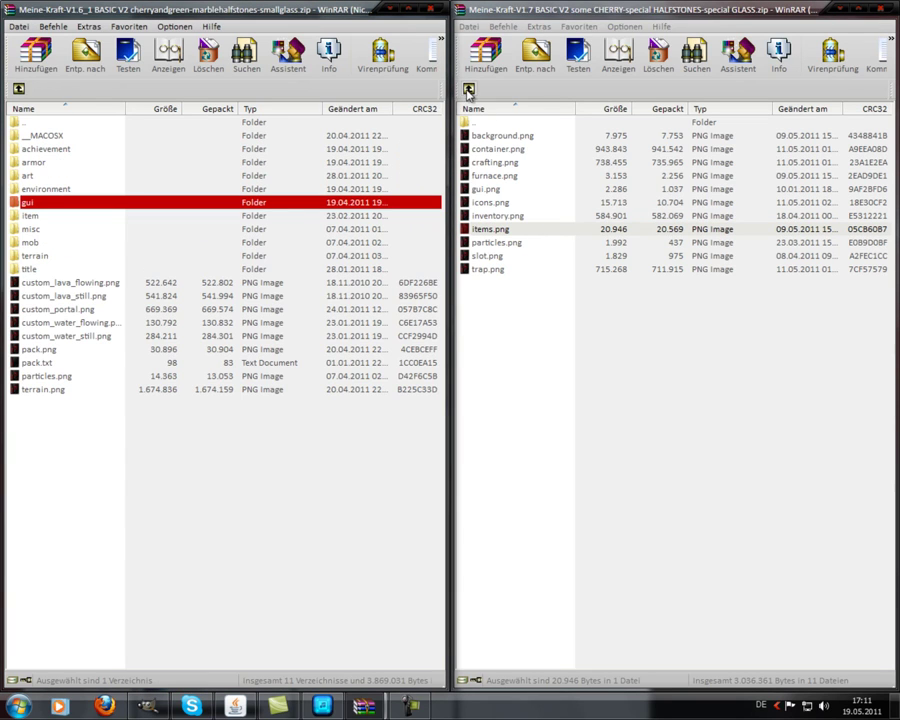
{"action": "left_click", "coordinate": [468, 88]}
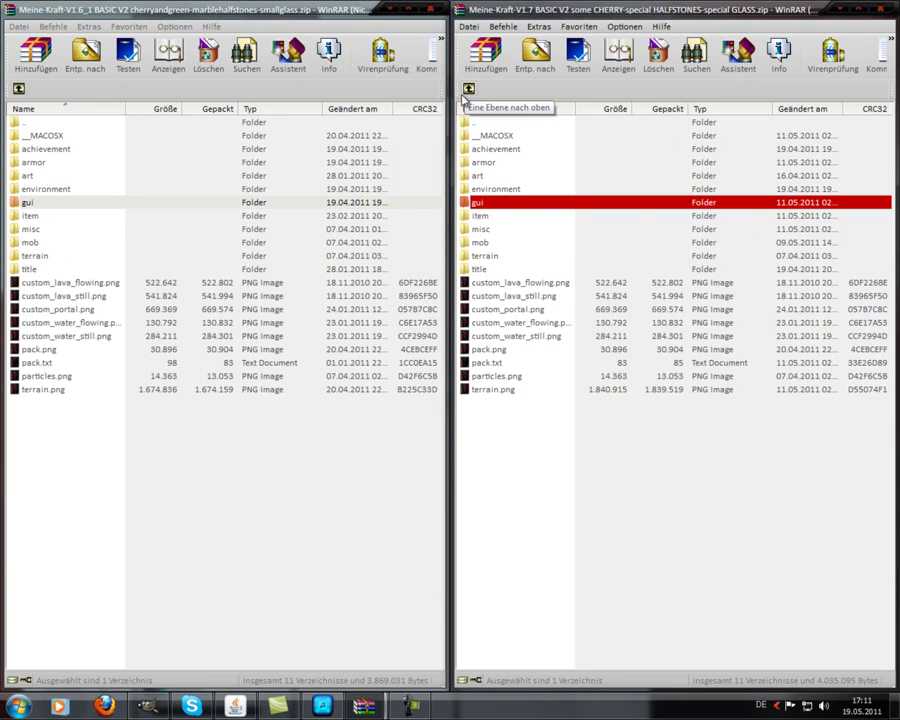
{"action": "double_click", "coordinate": [479, 170]}
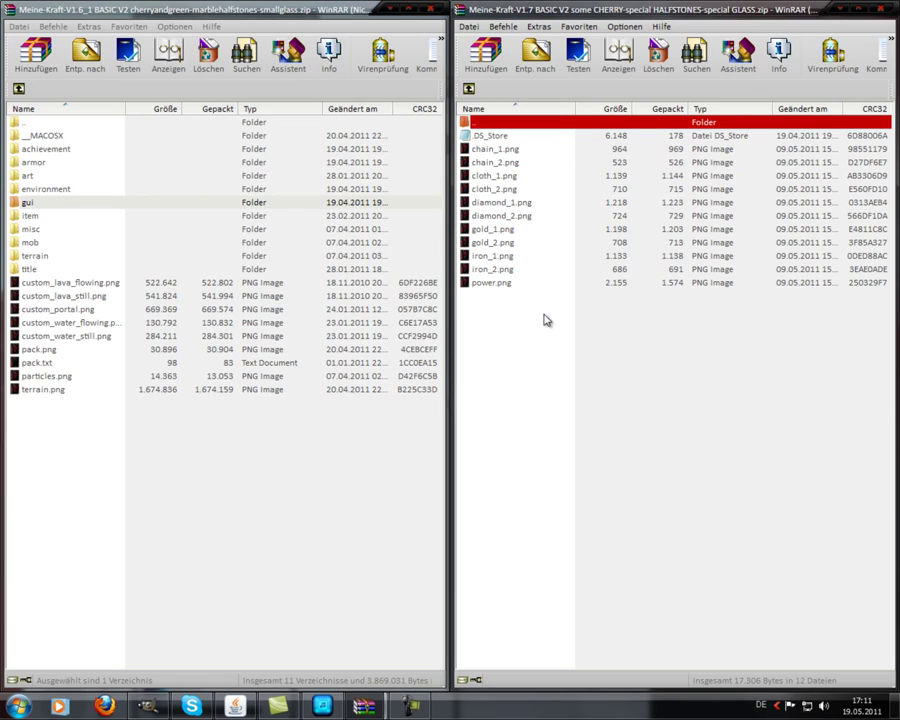
{"action": "key", "text": "BackSpace"}
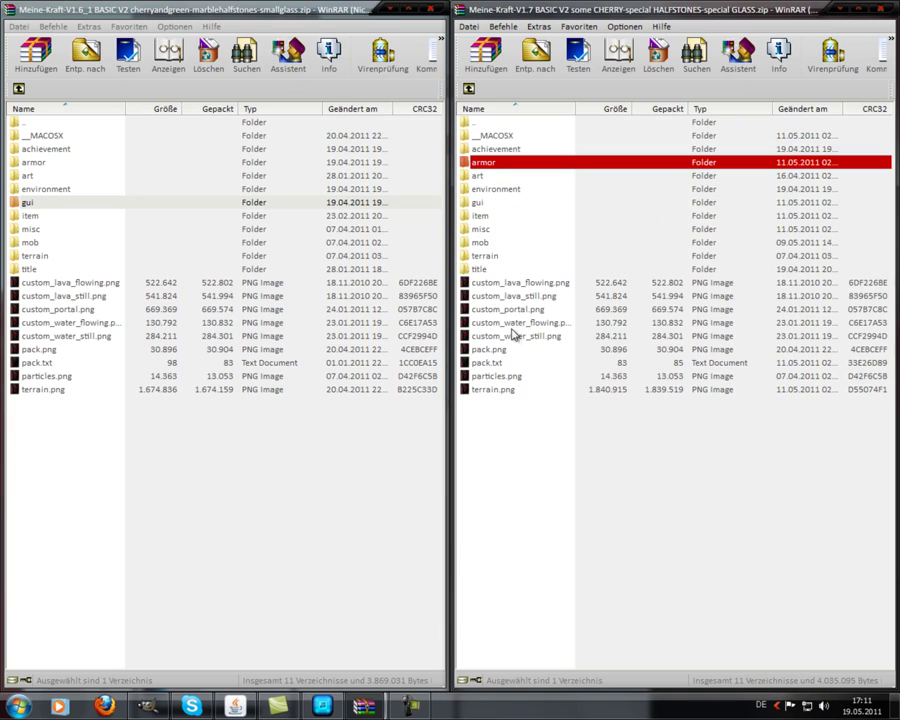